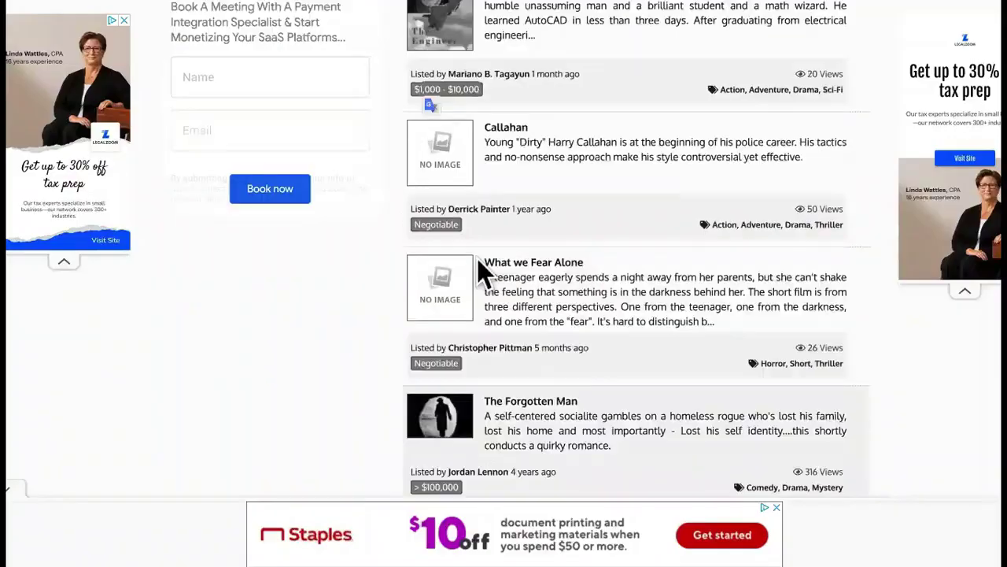
- Scroll the Scripts.com scripts-for-sale listings down to The Engineer
scroll(477, 259, "up", 15)
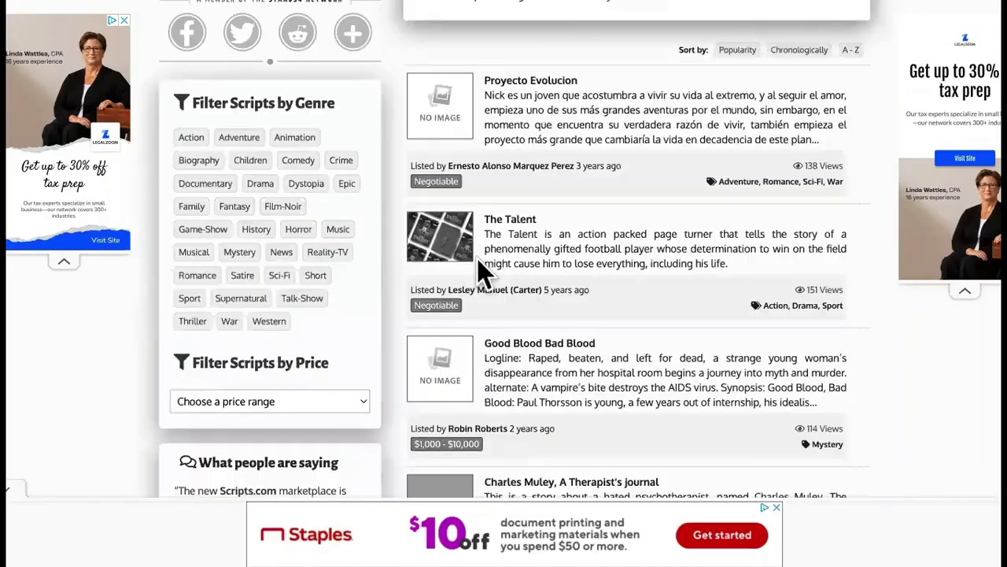
scroll(477, 258, "down", 7)
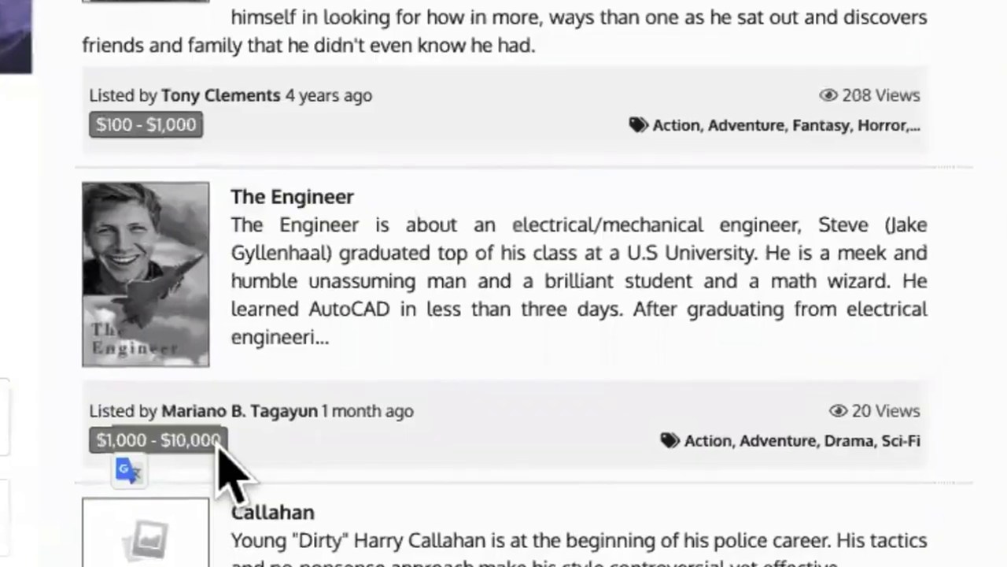
scroll(221, 447, "down", 10)
scroll(217, 453, "up", 20)
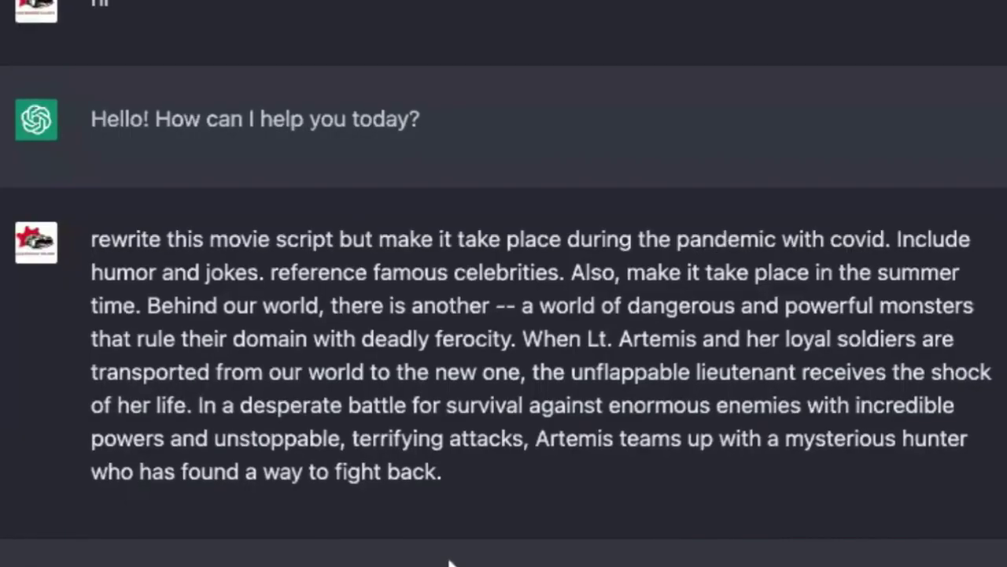
scroll(598, 314, "down", 15)
scroll(598, 315, "up", 2)
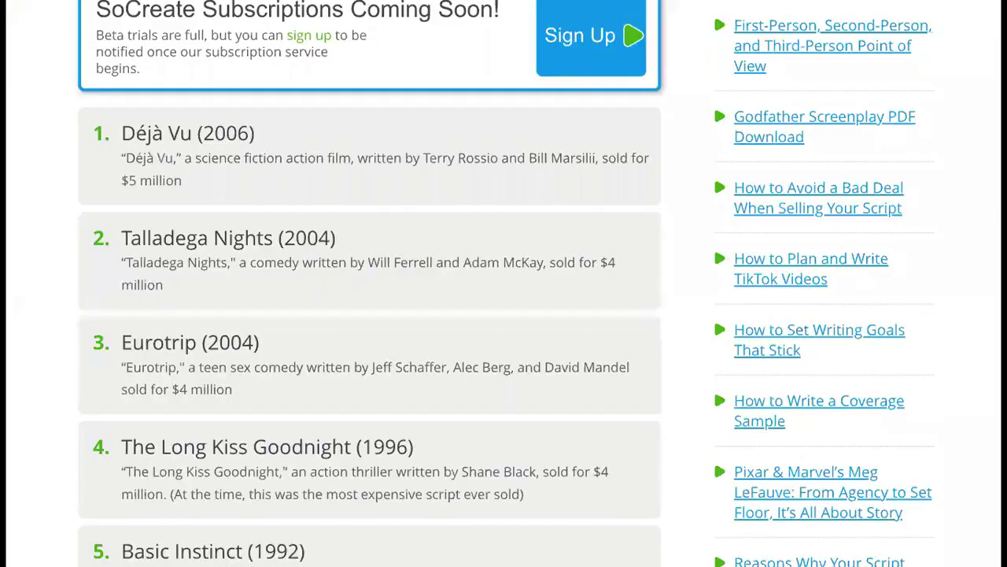
scroll(446, 303, "up", 10)
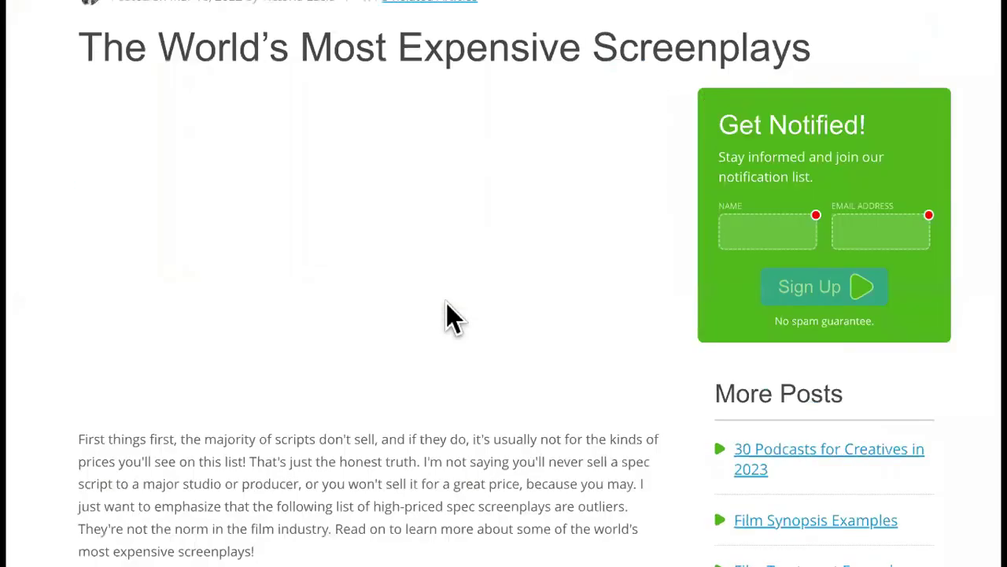
scroll(446, 303, "up", 4)
scroll(447, 303, "down", 12)
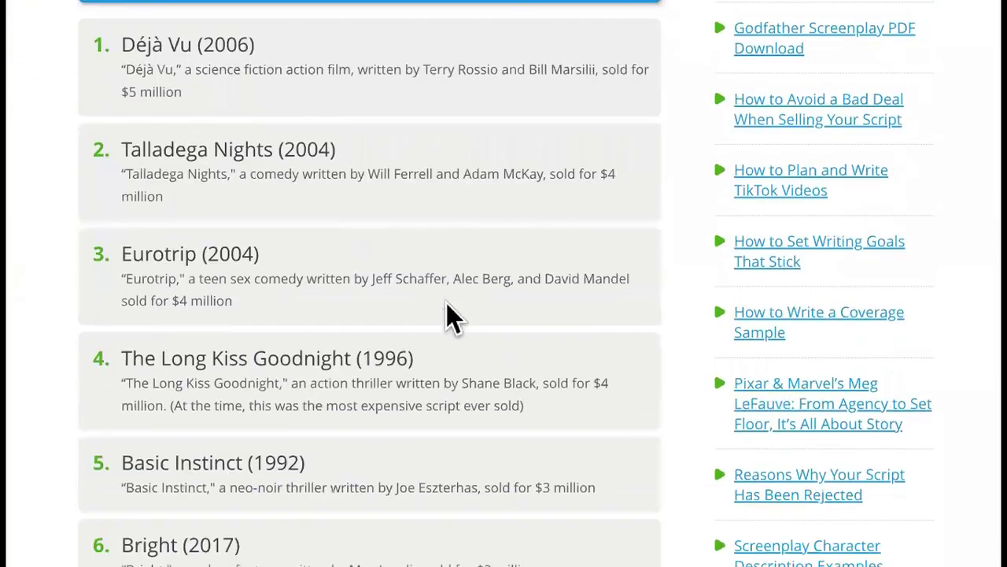
scroll(446, 303, "down", 15)
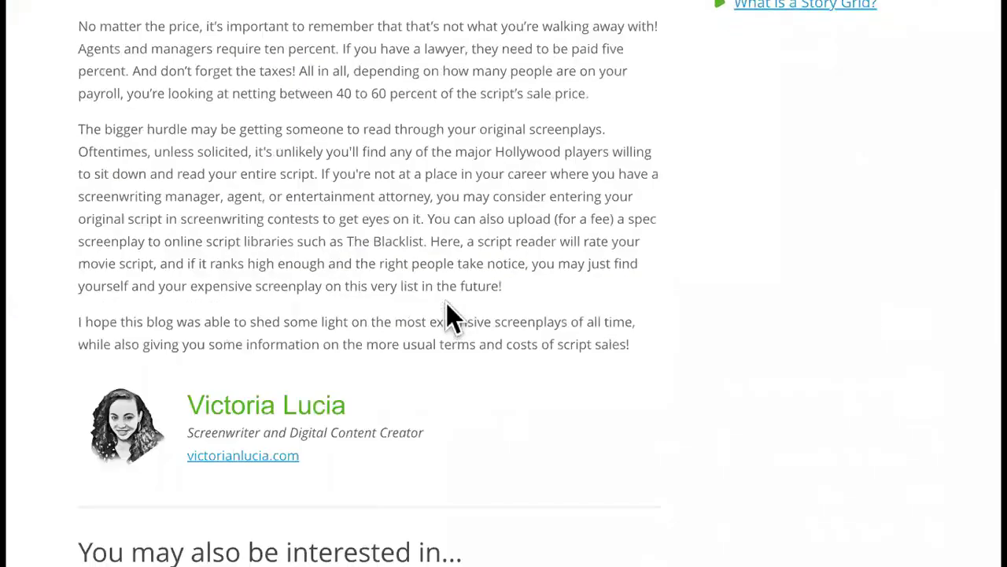
scroll(447, 303, "up", 10)
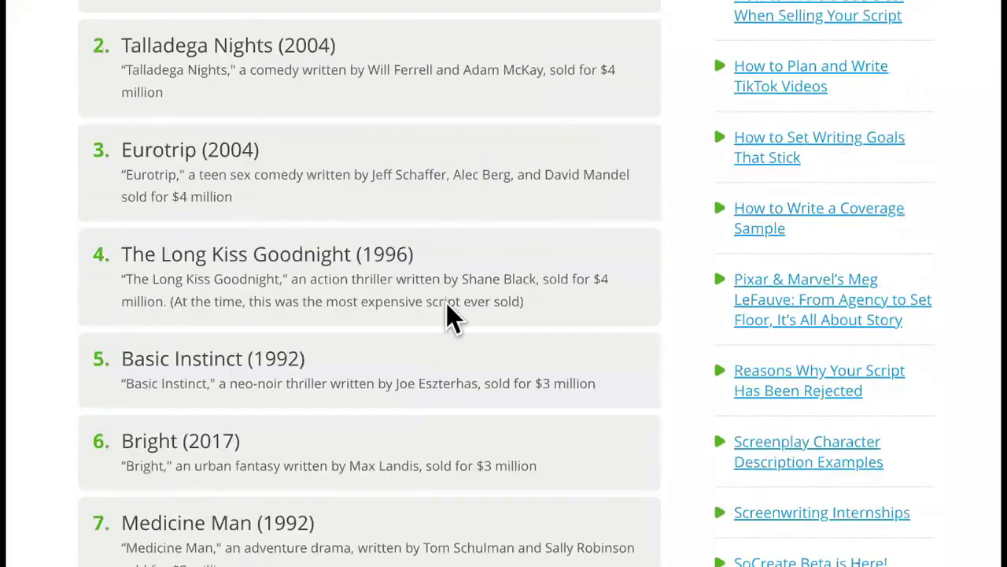
scroll(446, 303, "up", 3)
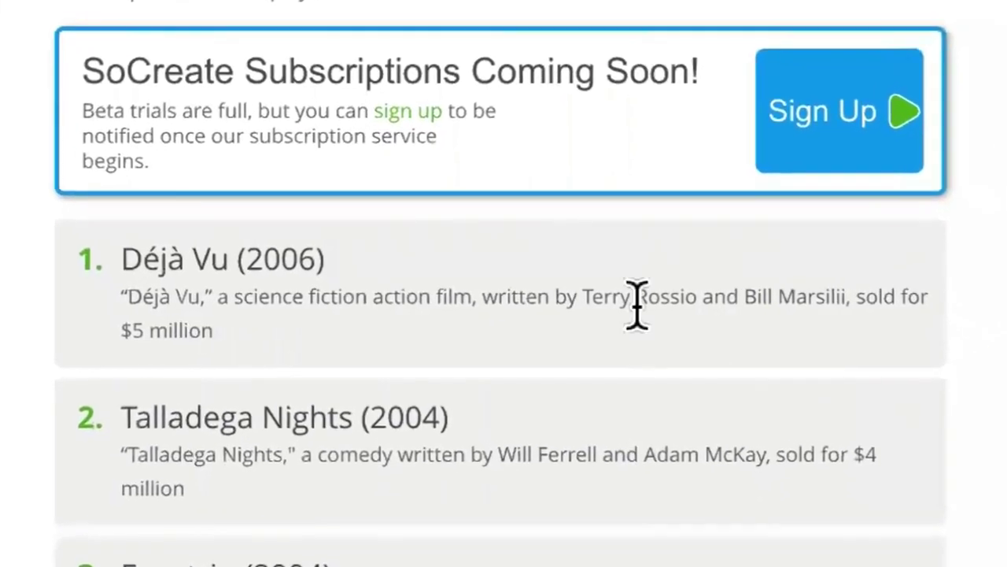
- Highlight the Déjà Vu and Talladega Nights sale entries, including the $4 price
triple_click(622, 296)
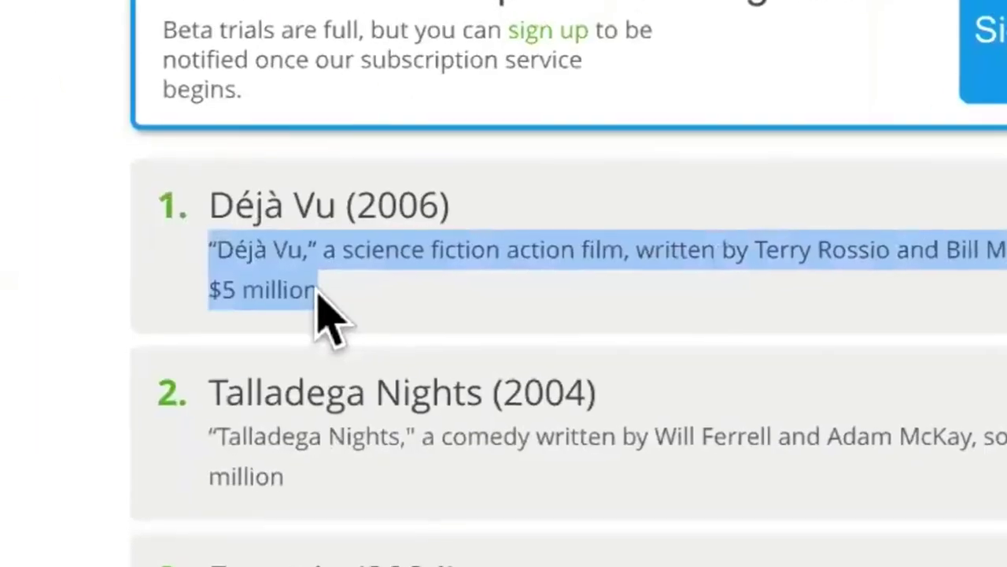
left_click_drag(319, 293, 209, 203)
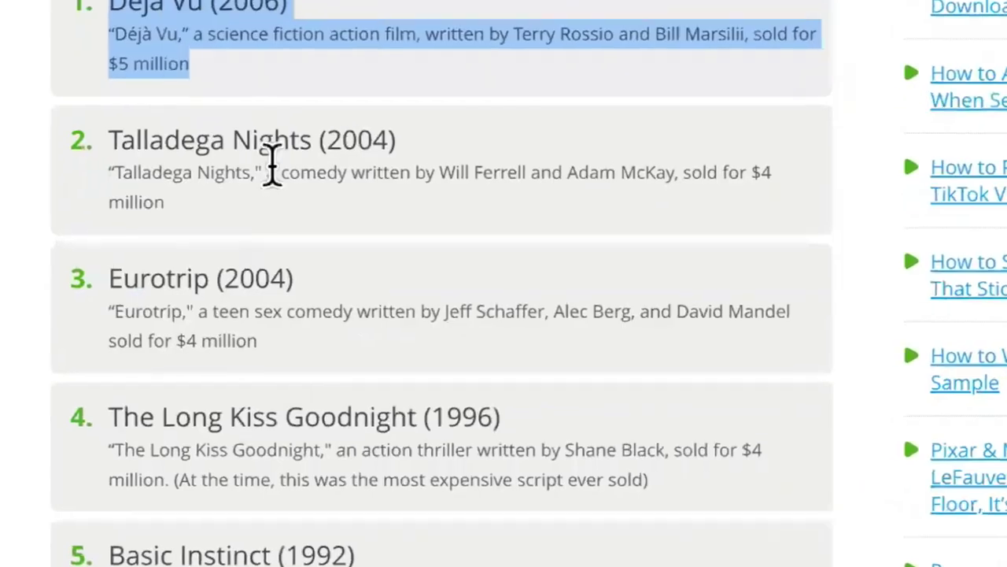
left_click(557, 476)
triple_click(292, 149)
double_click(854, 149)
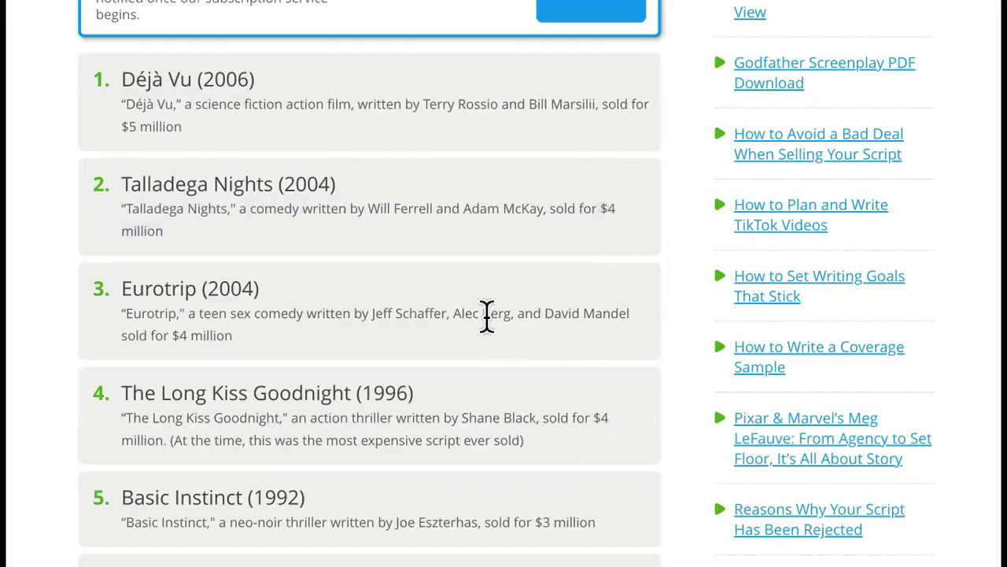
- Highlight the Eurotrip, The Long Kiss Goodnight (1996) and Basic Instinct entries
triple_click(486, 315)
scroll(486, 314, "down", 3)
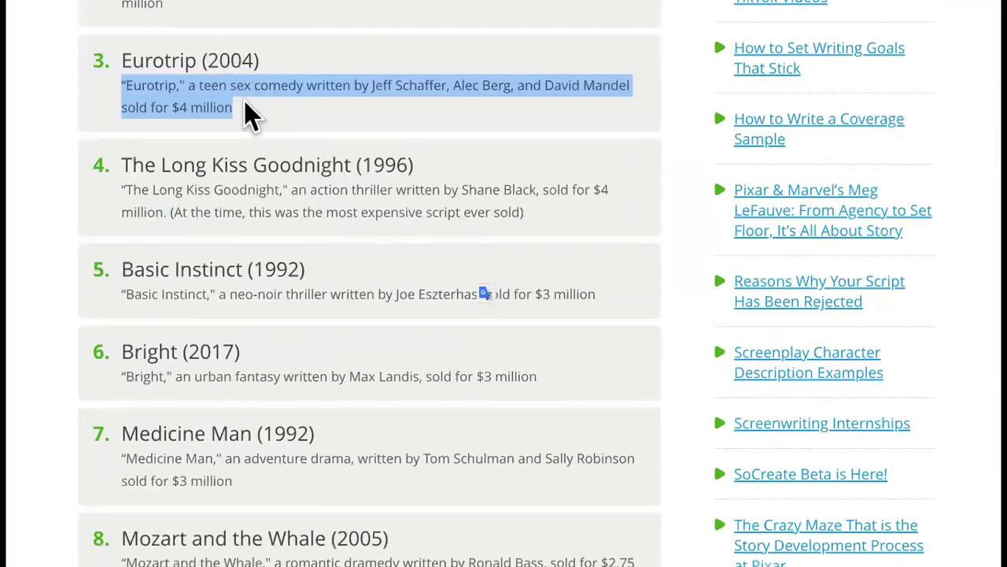
triple_click(265, 164)
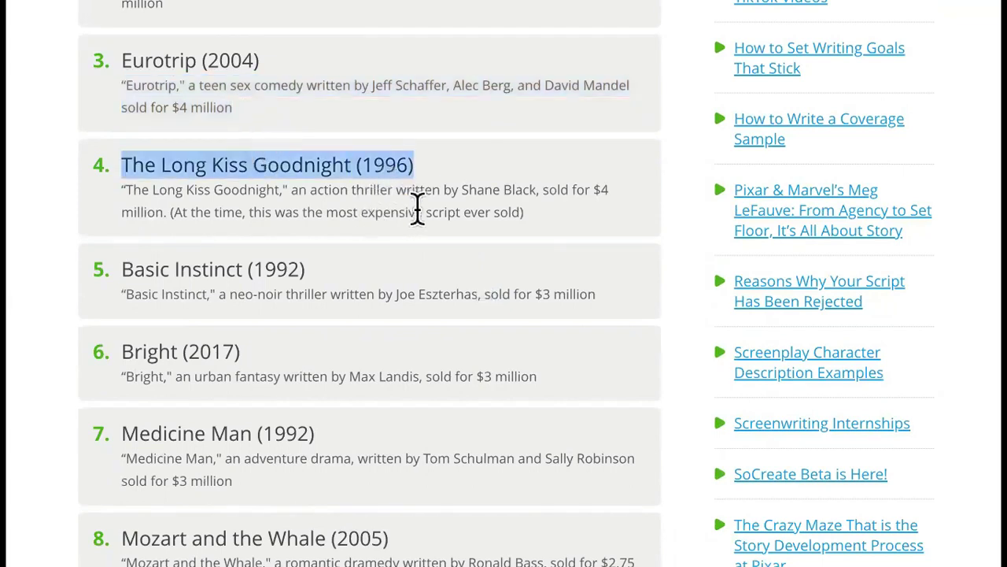
triple_click(387, 293)
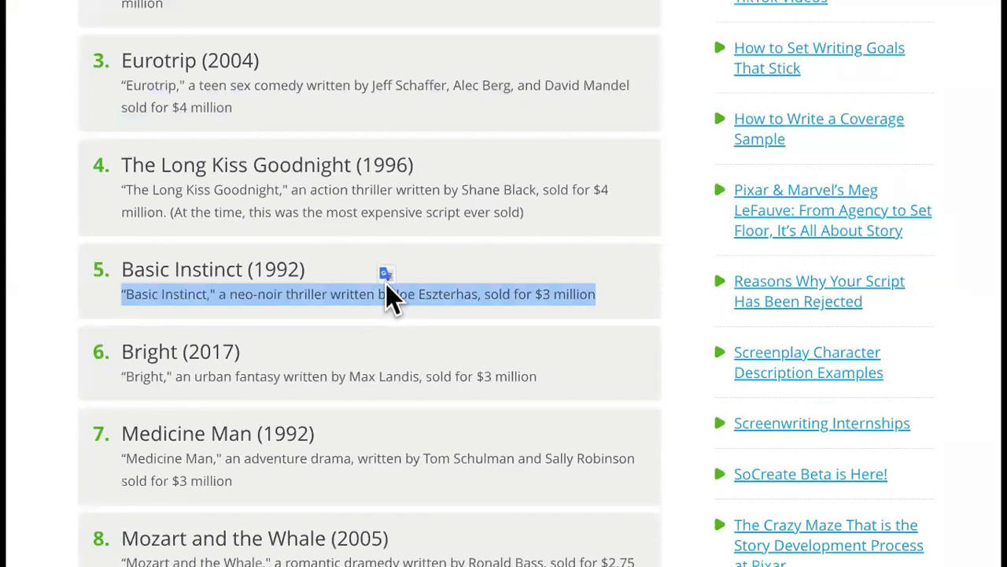
- Scroll back and forth through the Scripts.com Marketplace listings
scroll(389, 292, "down", 4)
scroll(389, 293, "up", 10)
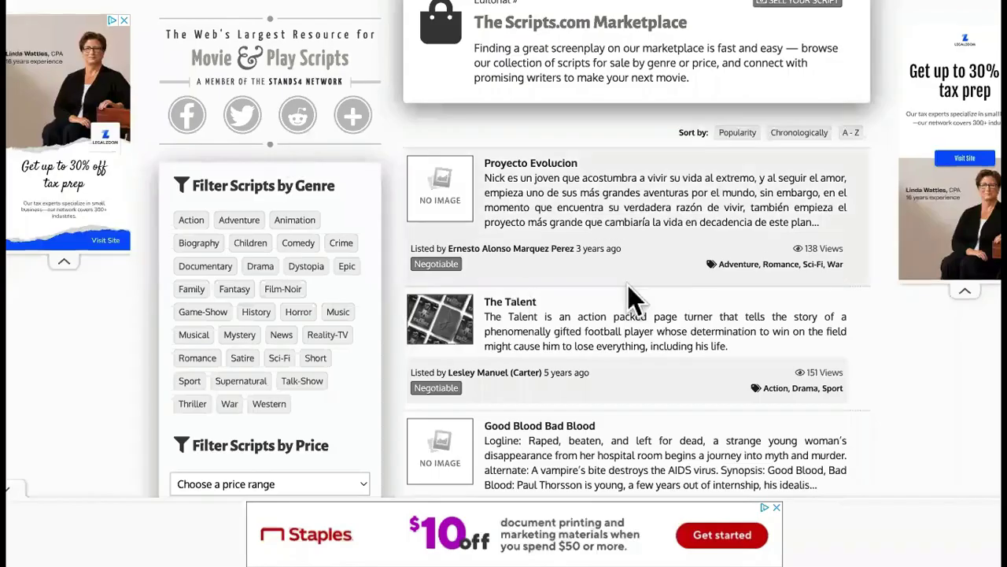
scroll(628, 285, "up", 2)
scroll(627, 285, "down", 4)
scroll(627, 285, "down", 15)
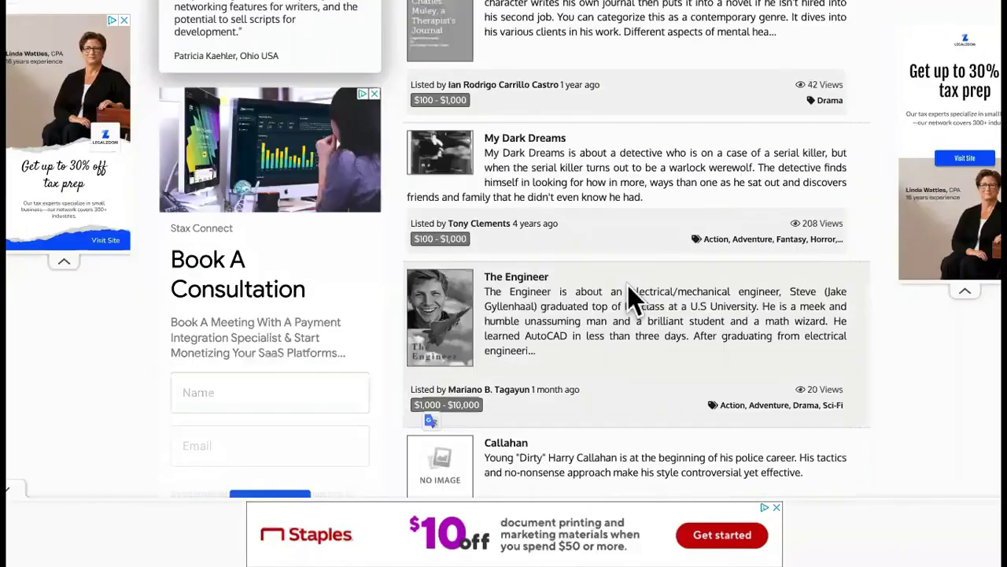
scroll(627, 285, "up", 10)
scroll(628, 285, "up", 8)
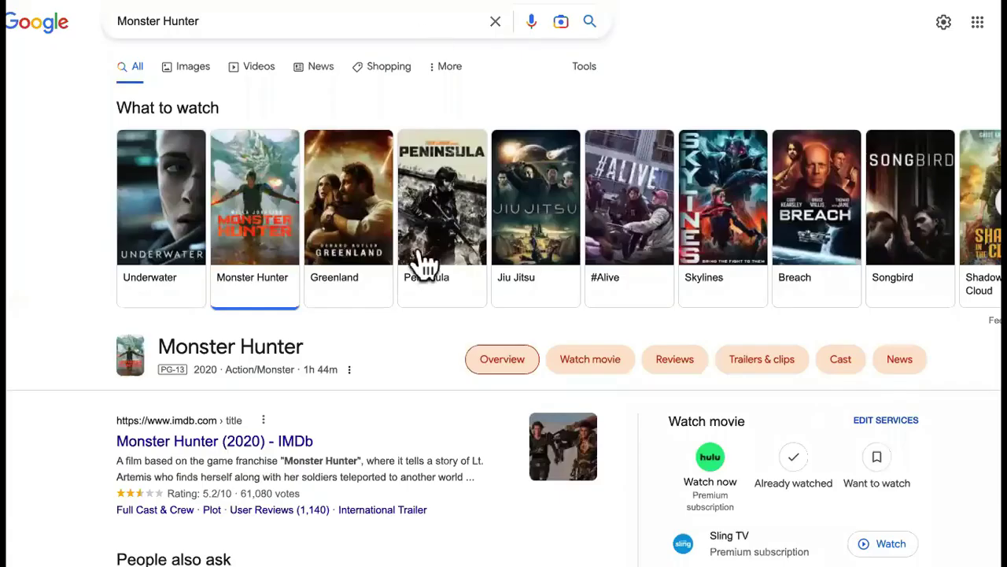
- Select the Monster Hunter (2020) - IMDb result title and heading
scroll(303, 406, "down", 2)
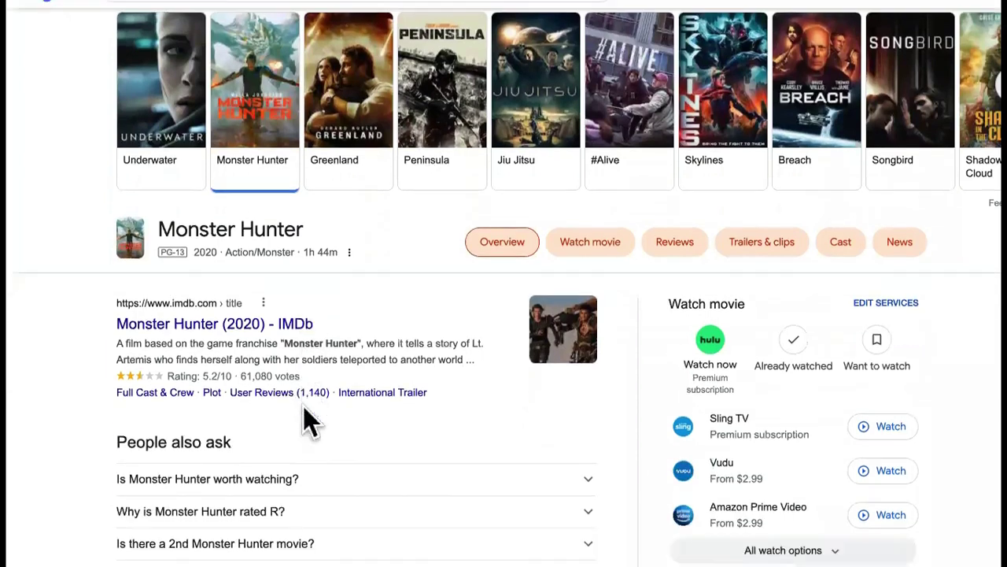
left_click_drag(333, 307, 124, 318)
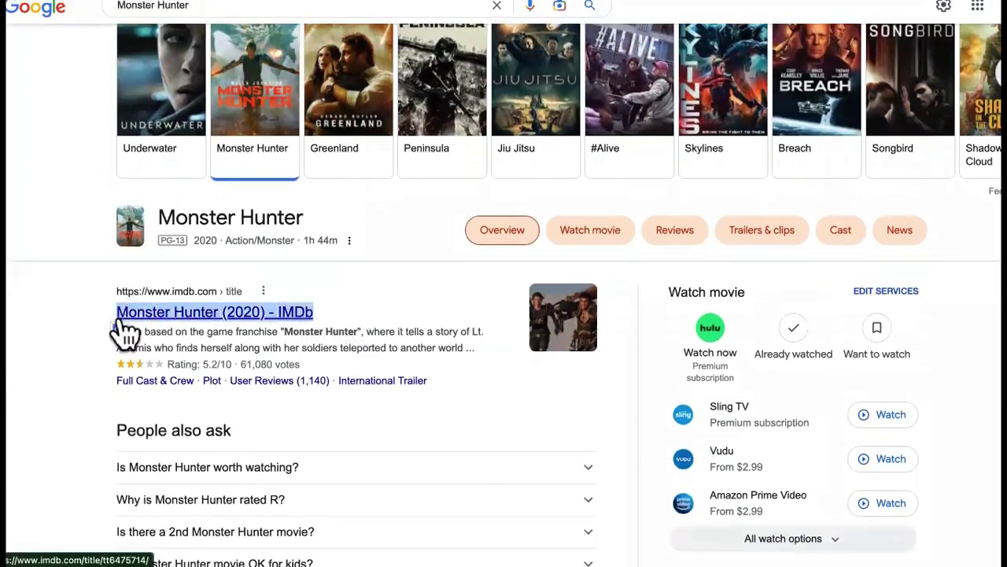
scroll(355, 331, "up", 2)
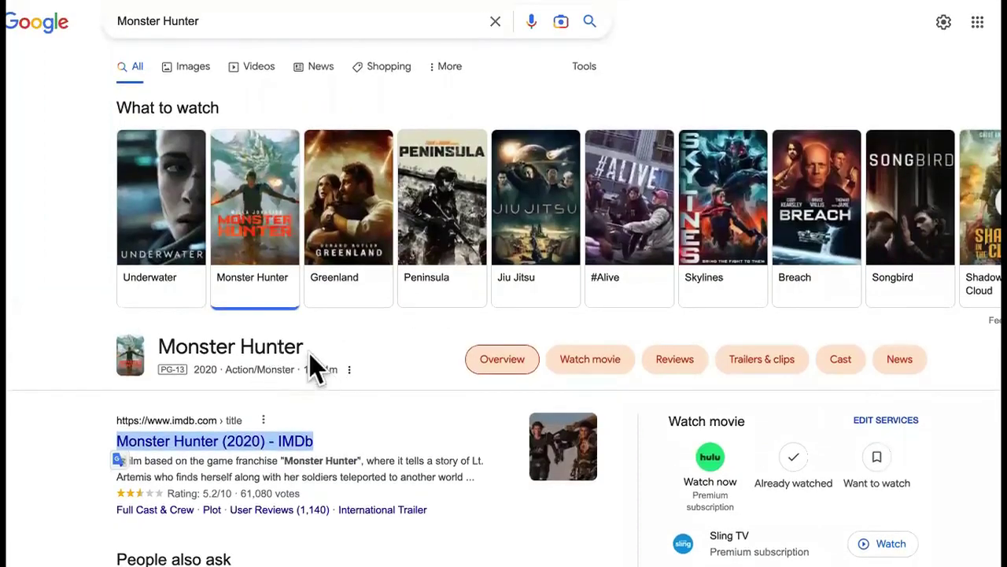
left_click_drag(315, 343, 158, 322)
- Select the Monster Hunter About description text further down the results
scroll(228, 416, "down", 4)
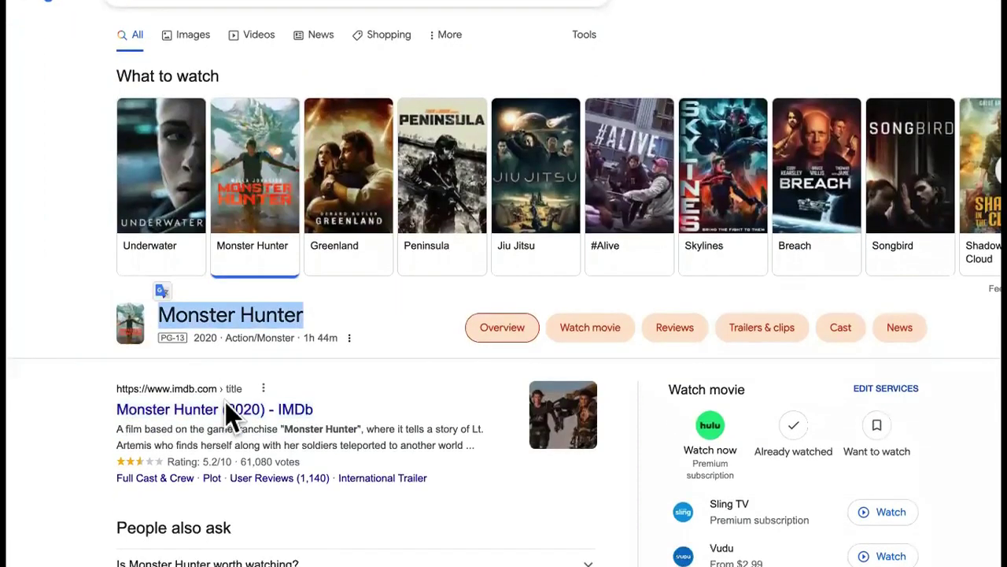
scroll(228, 416, "down", 2)
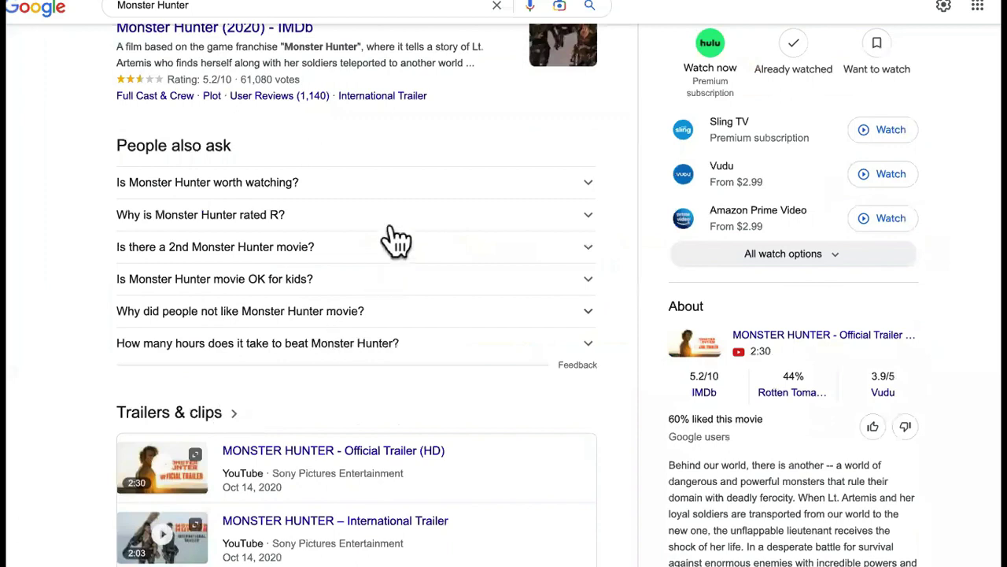
scroll(396, 239, "down", 4)
scroll(889, 214, "down", 1)
left_click_drag(892, 211, 663, 77)
scroll(702, 106, "up", 10)
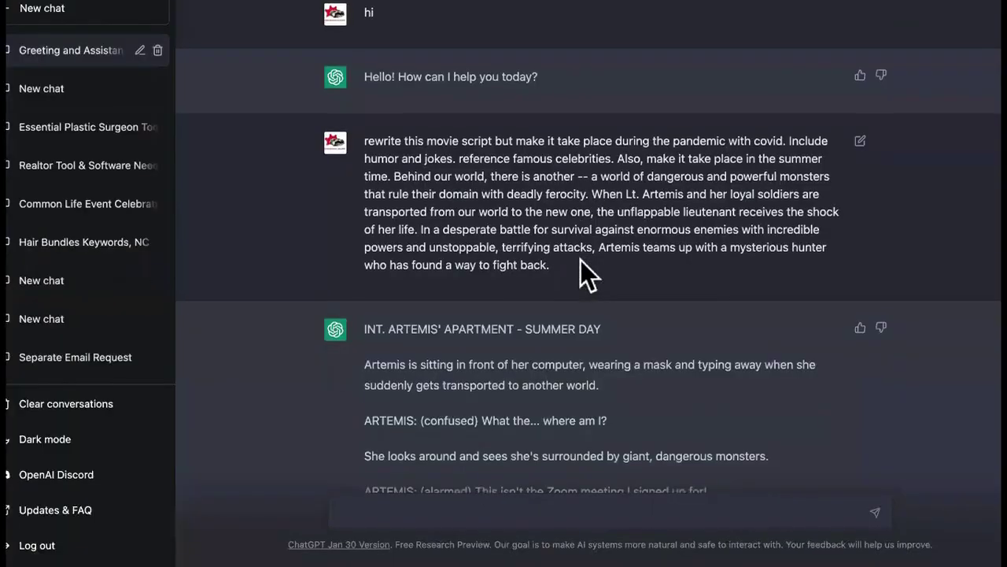
triple_click(488, 189)
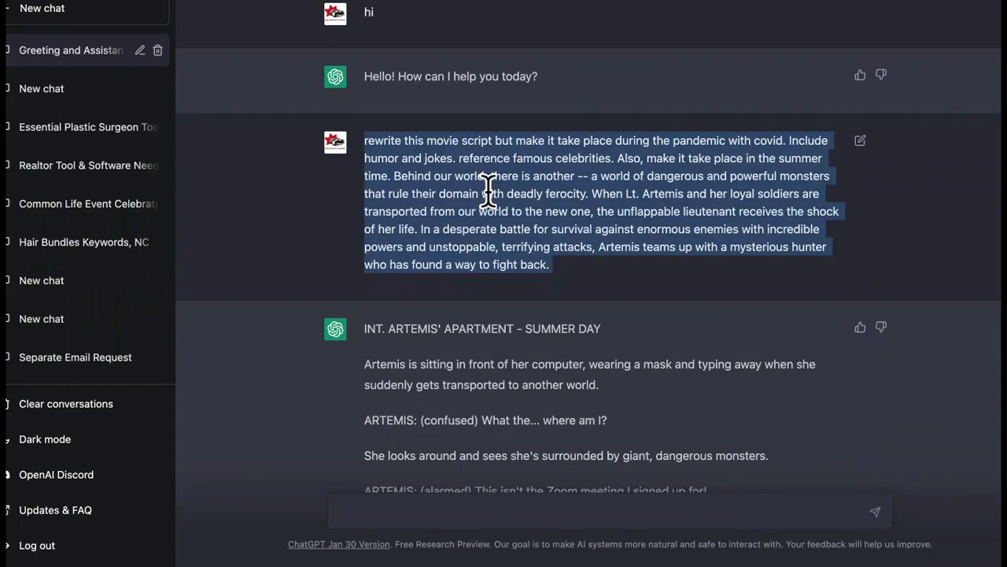
scroll(488, 191, "down", 10)
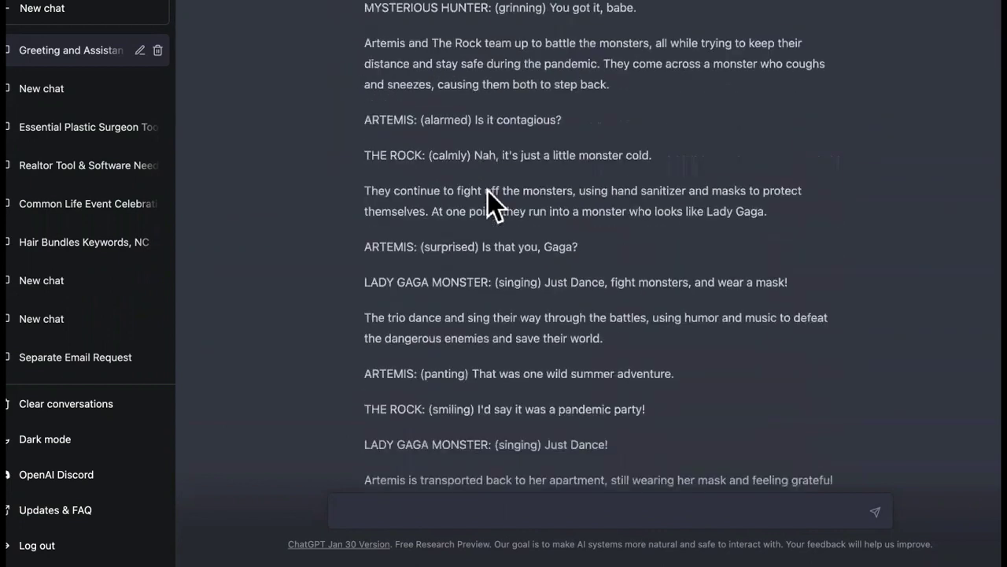
scroll(487, 191, "up", 10)
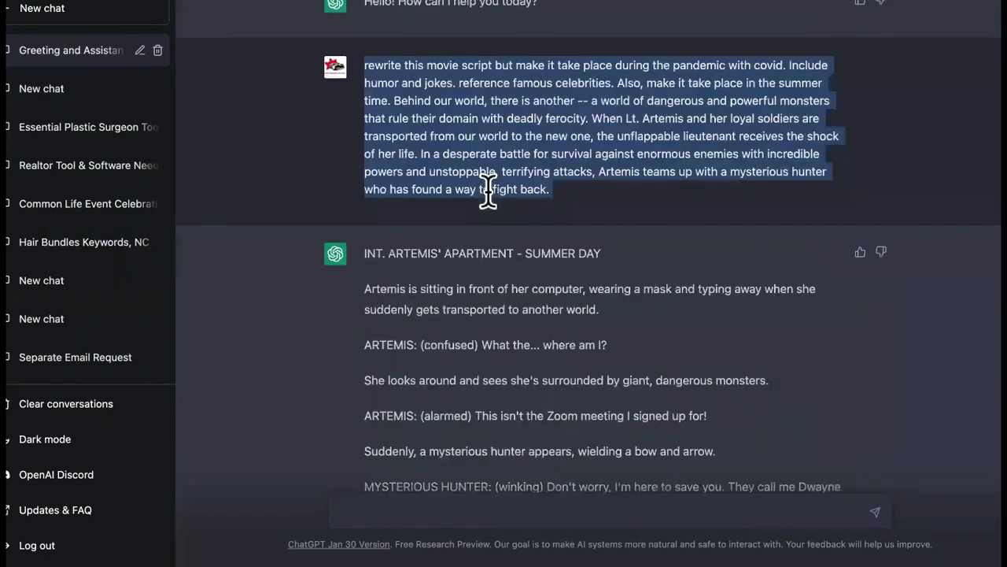
scroll(488, 191, "up", 1)
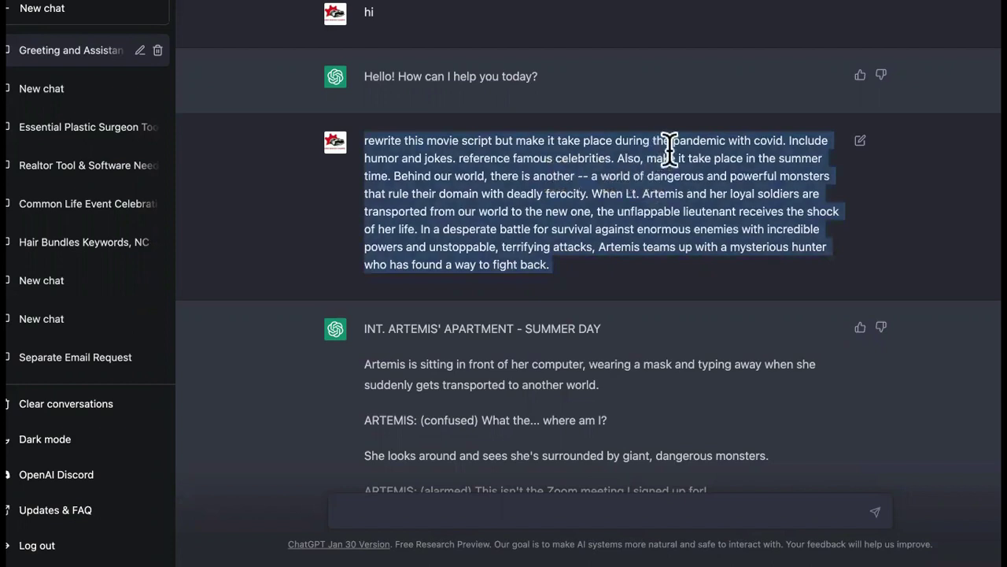
left_click(669, 147)
left_click_drag(828, 143, 614, 135)
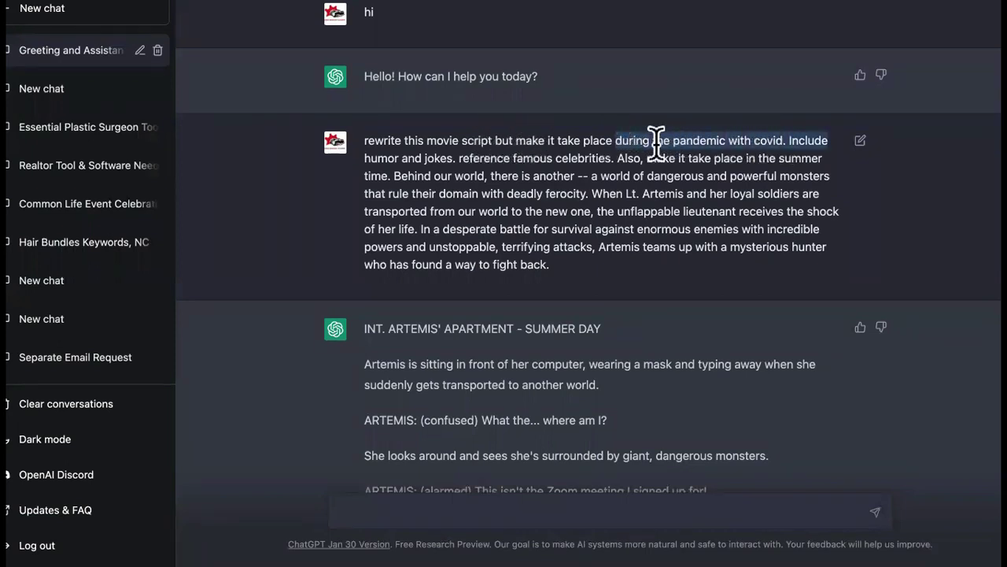
left_click(458, 155)
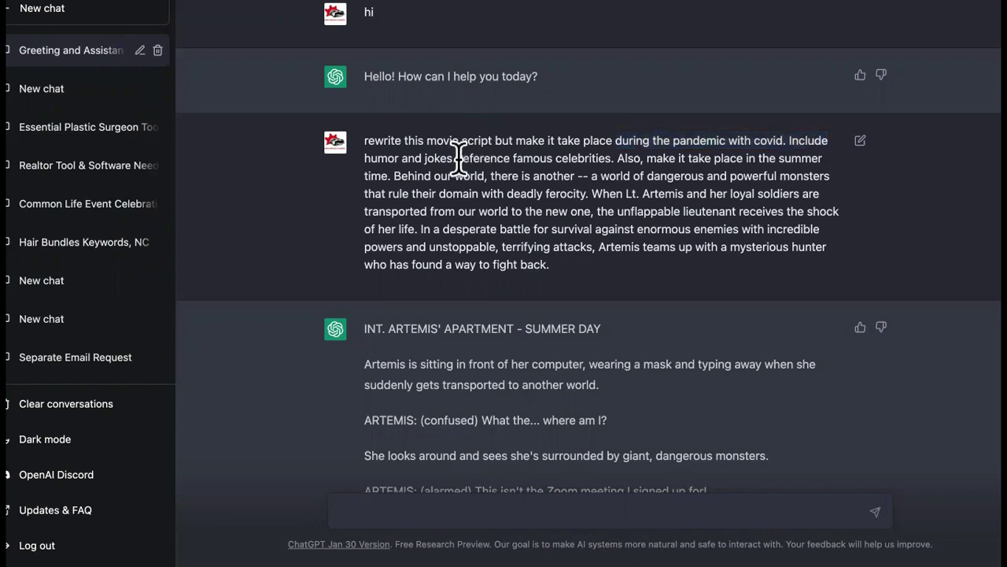
left_click_drag(459, 156, 366, 155)
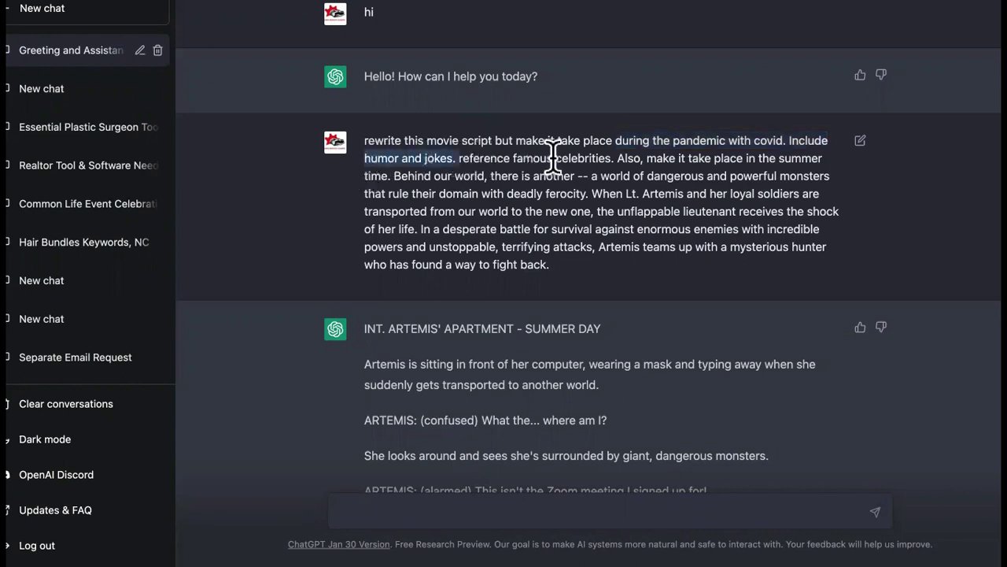
left_click_drag(612, 157, 508, 161)
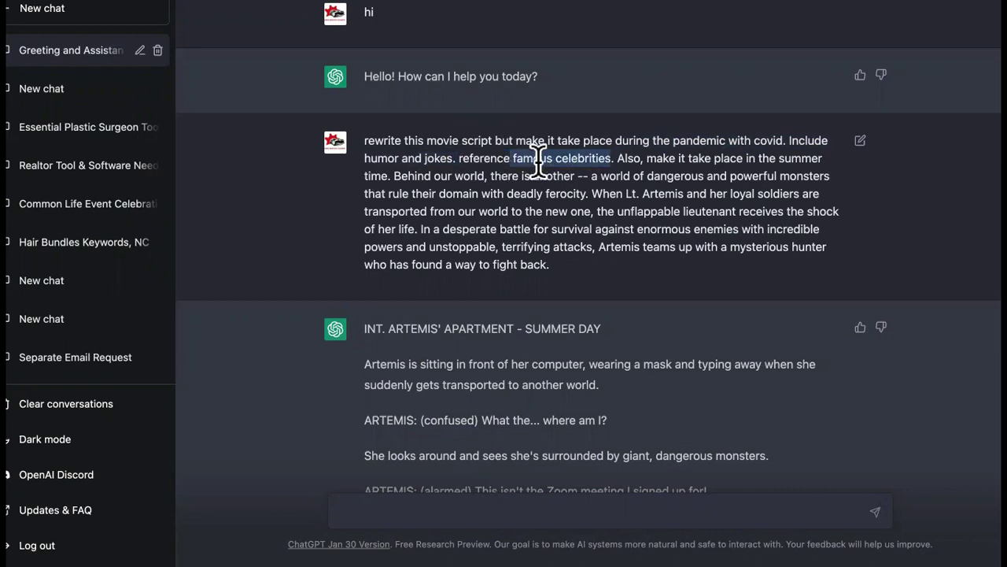
left_click_drag(677, 158, 421, 189)
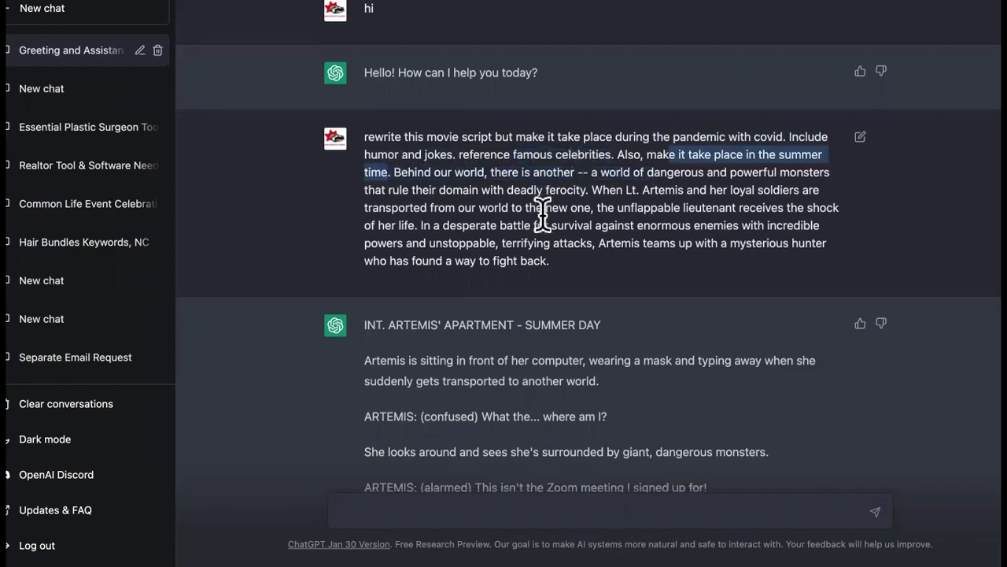
scroll(595, 126, "down", 5)
scroll(582, 178, "down", 20)
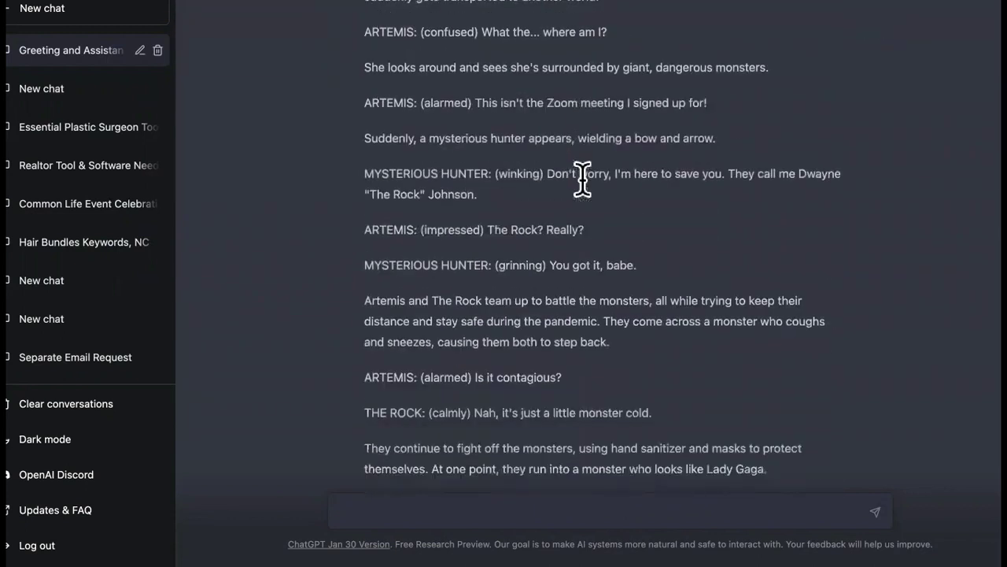
scroll(581, 179, "up", 20)
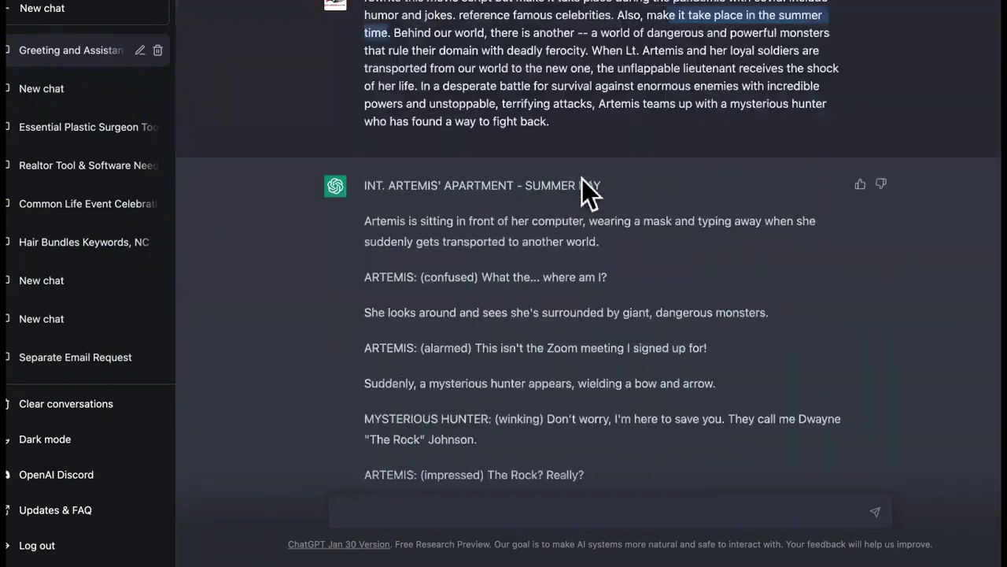
scroll(581, 179, "down", 13)
scroll(581, 179, "down", 3)
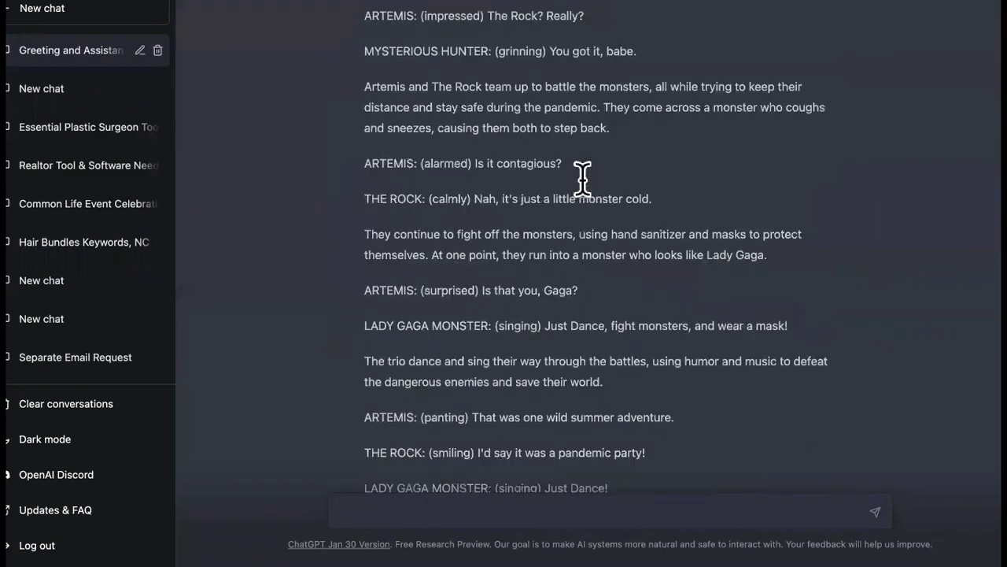
scroll(581, 178, "down", 5)
scroll(582, 179, "up", 9)
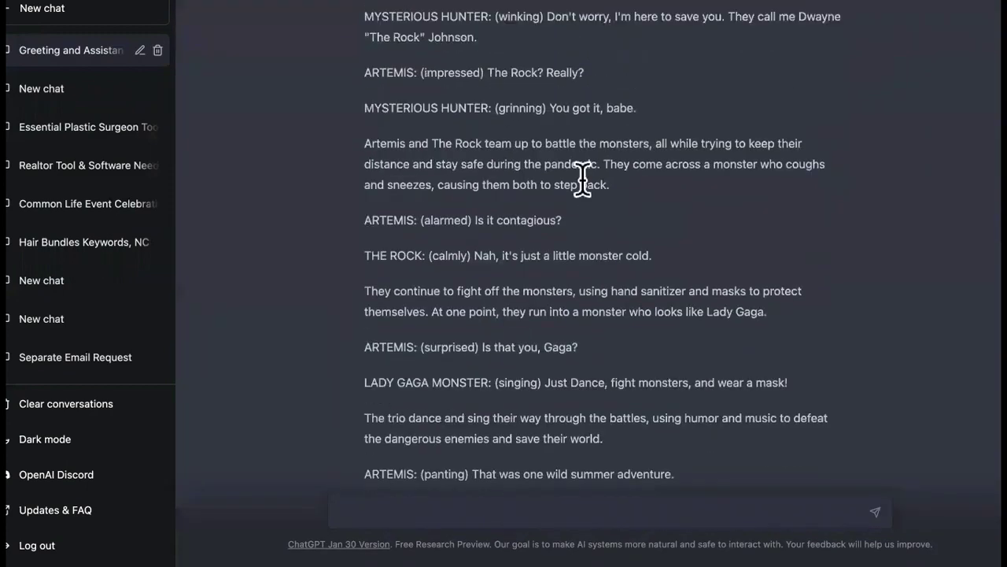
scroll(582, 179, "down", 4)
scroll(581, 179, "up", 20)
scroll(582, 179, "down", 20)
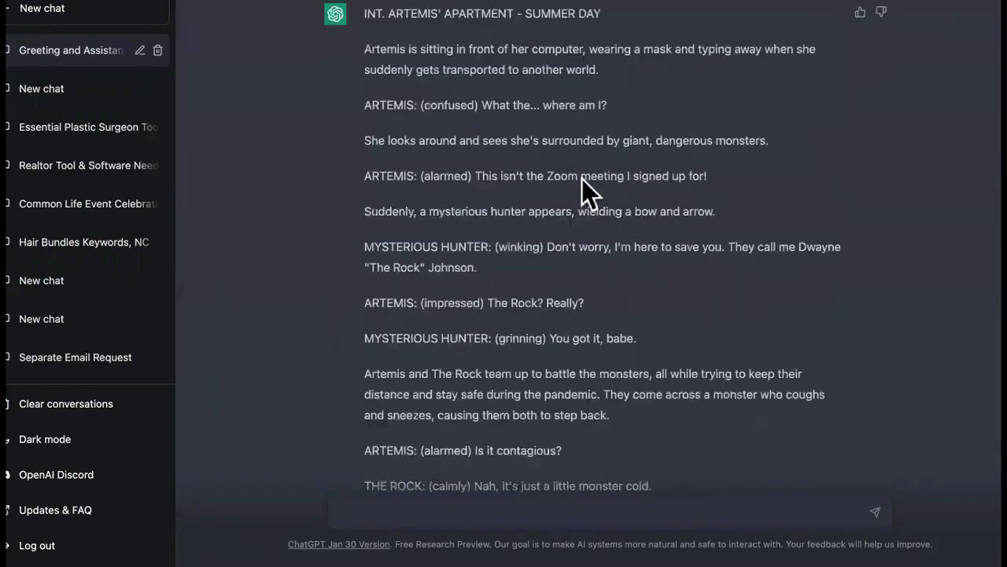
scroll(582, 179, "down", 7)
scroll(581, 179, "up", 20)
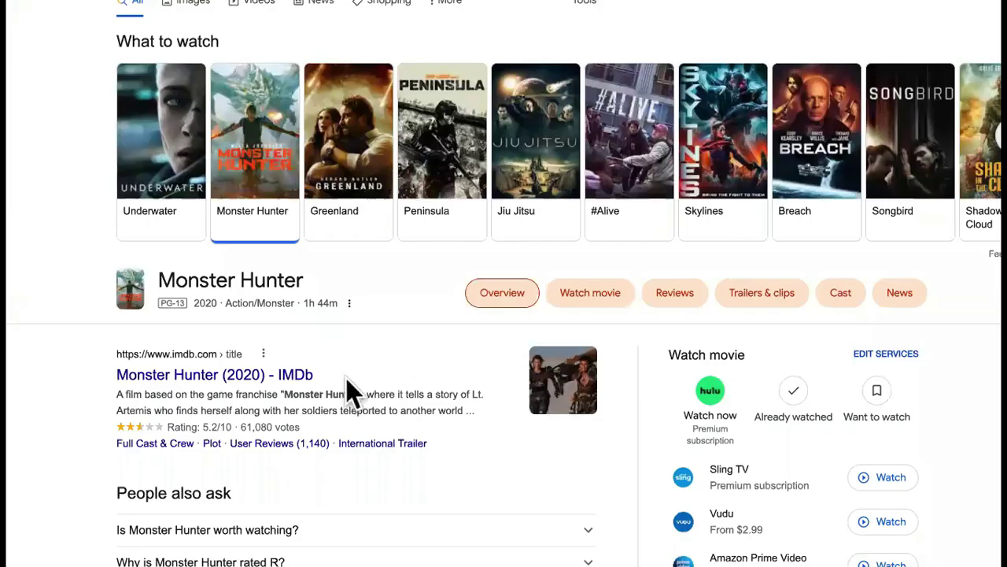
- Highlight the Monster Hunter IMDb snippet and About synopsis, then return to the top
triple_click(352, 403)
scroll(349, 421, "down", 6)
triple_click(803, 428)
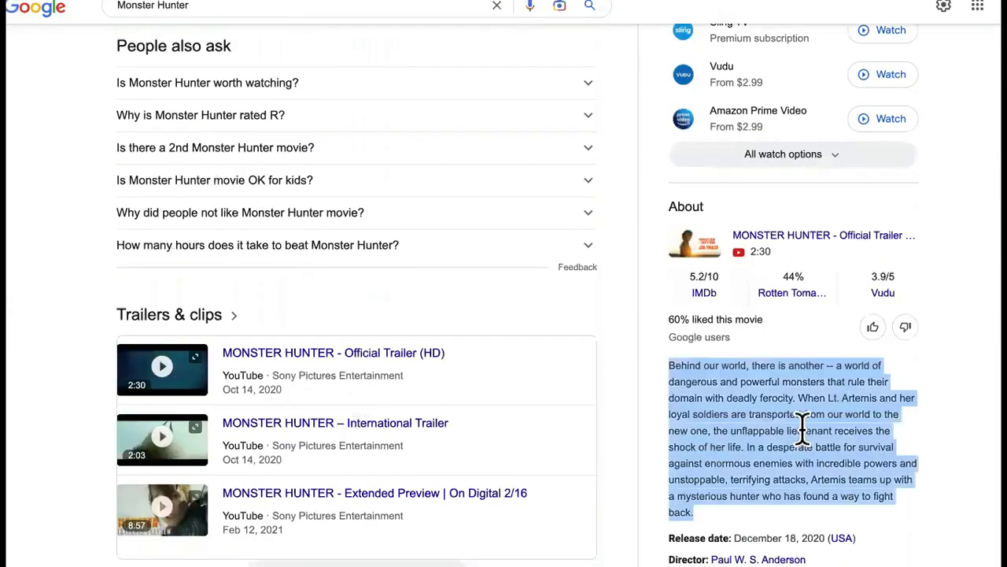
scroll(803, 429, "down", 2)
scroll(802, 428, "down", 1)
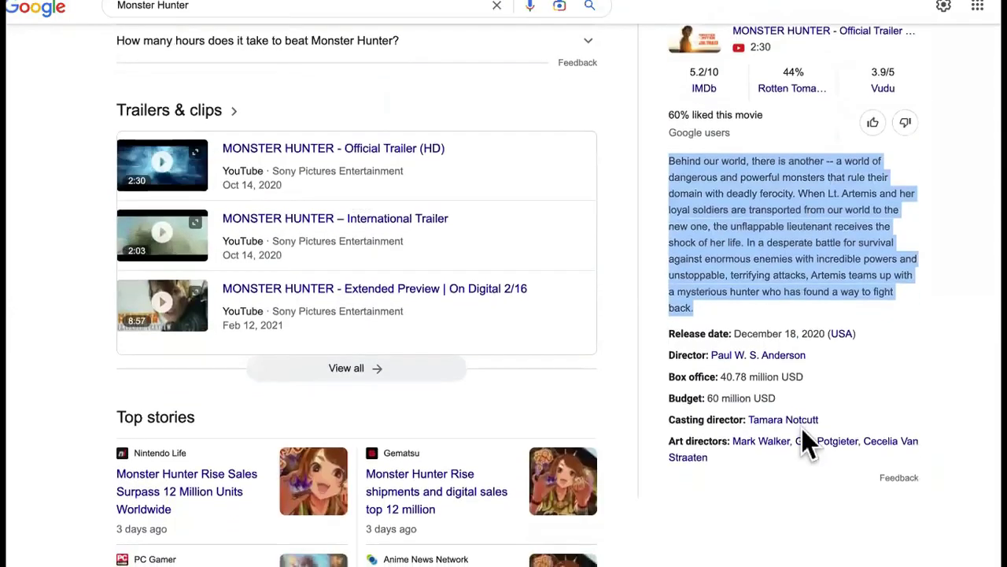
left_click(733, 312)
left_click_drag(731, 311, 659, 162)
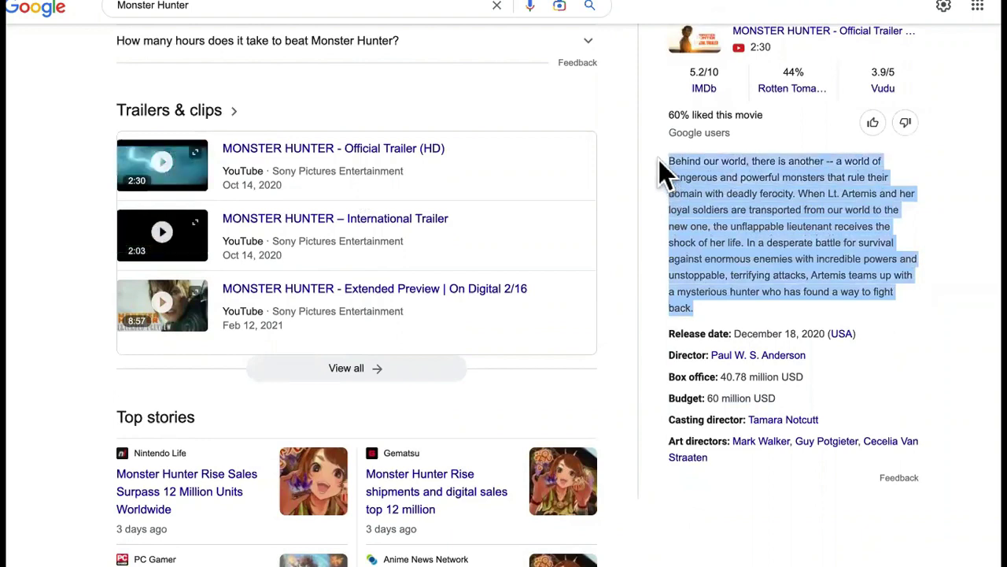
scroll(731, 254, "up", 1)
scroll(731, 247, "up", 10)
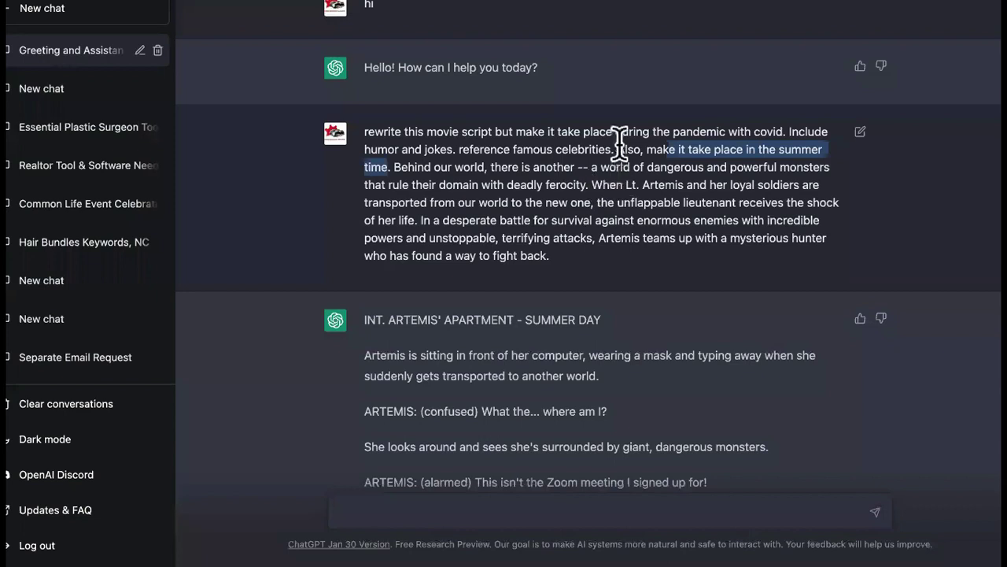
left_click(620, 144)
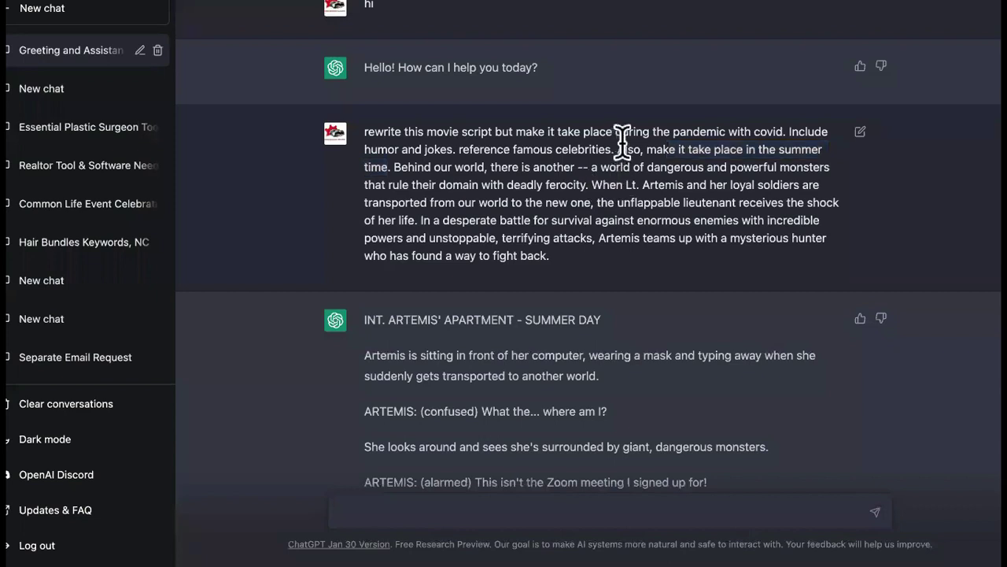
left_click_drag(767, 152, 392, 168)
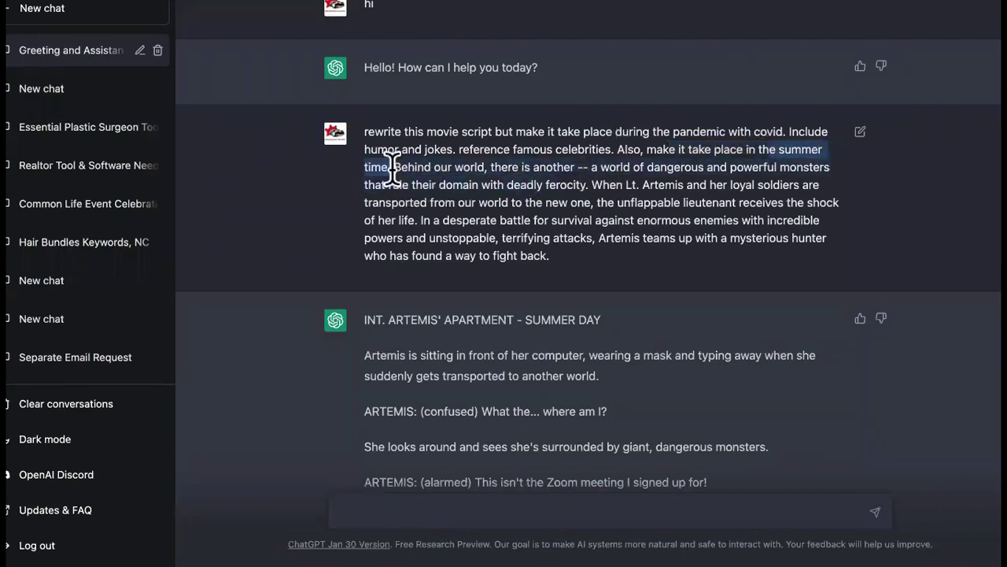
left_click_drag(611, 148, 455, 157)
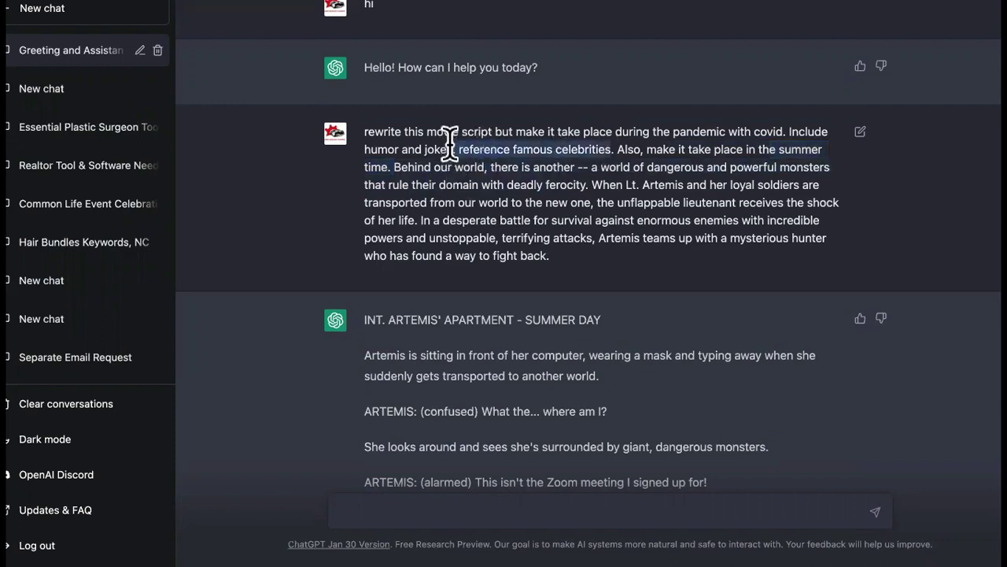
triple_click(449, 143)
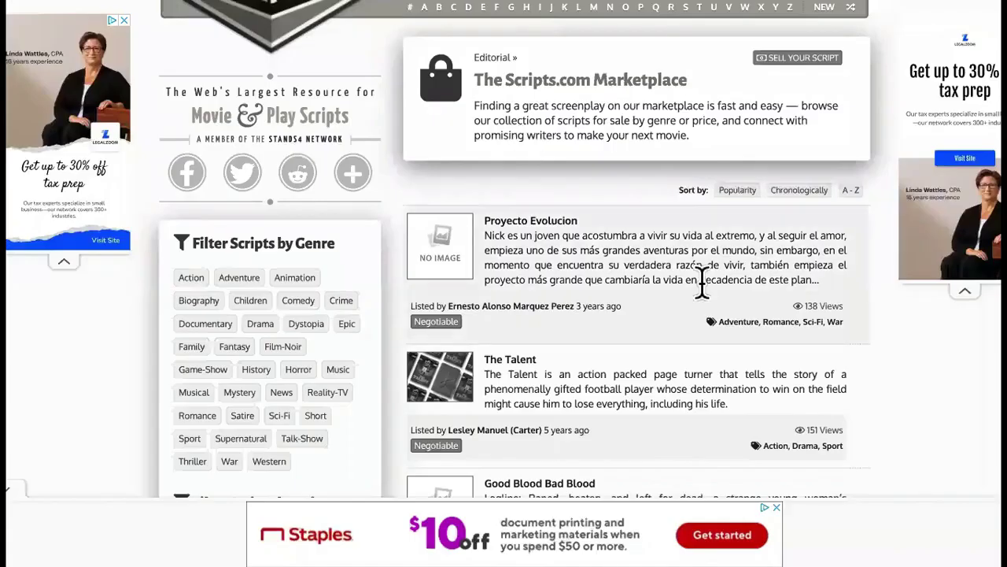
- Browse the Marketplace listings such as Good Blood Bad Blood and the genre filters
scroll(702, 285, "down", 15)
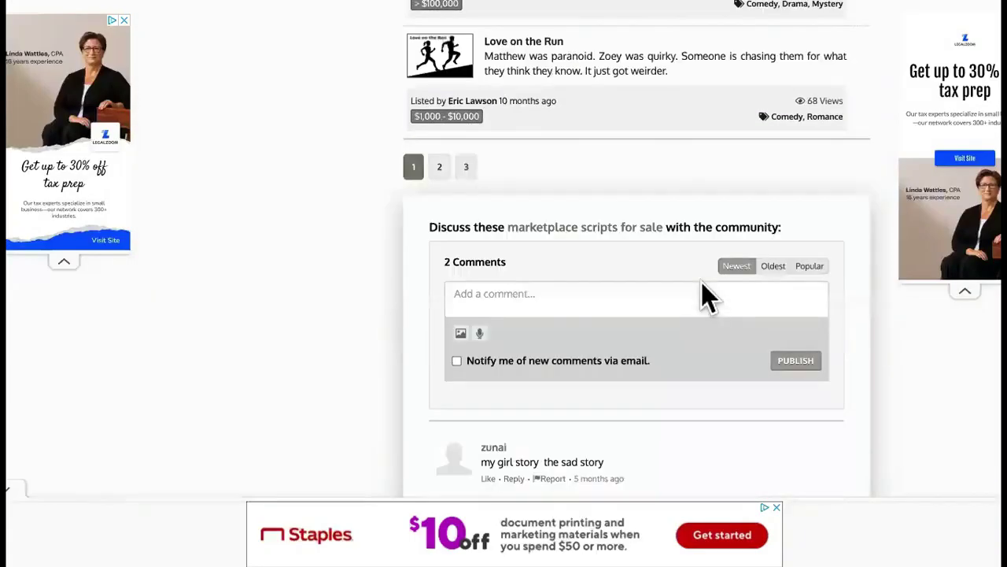
scroll(703, 285, "up", 15)
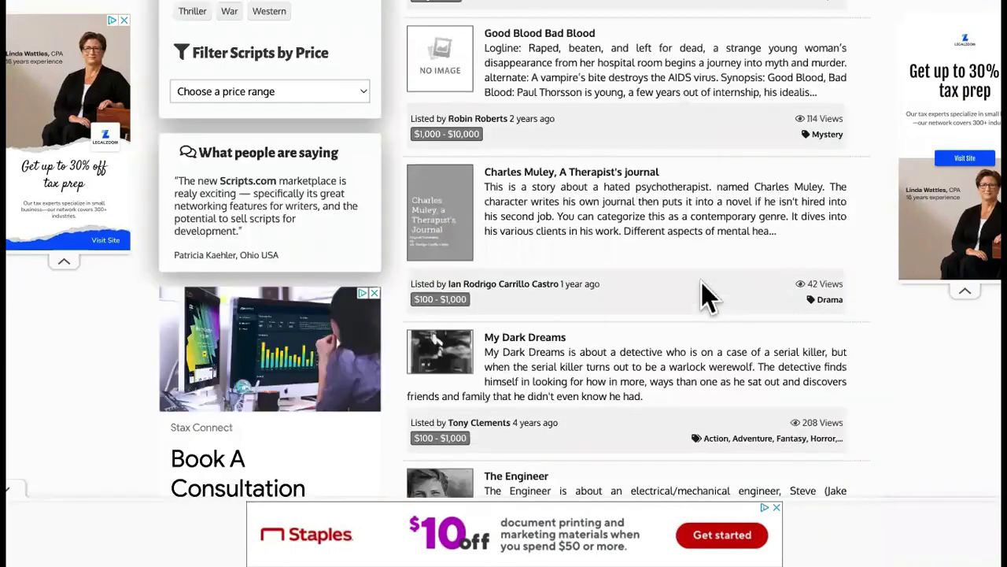
scroll(701, 282, "down", 5)
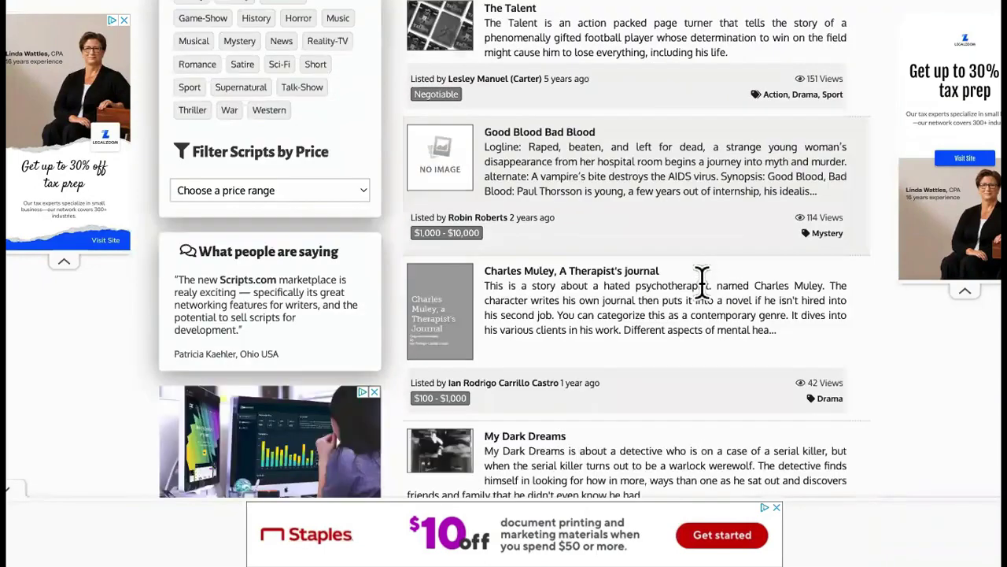
scroll(701, 281, "down", 1)
scroll(701, 282, "down", 2)
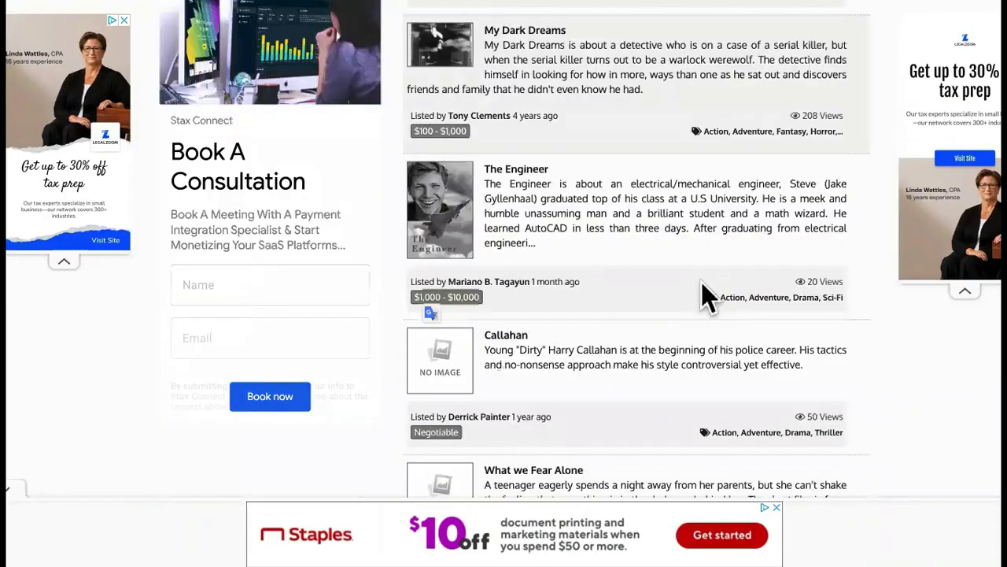
scroll(701, 282, "up", 5)
scroll(701, 282, "up", 2)
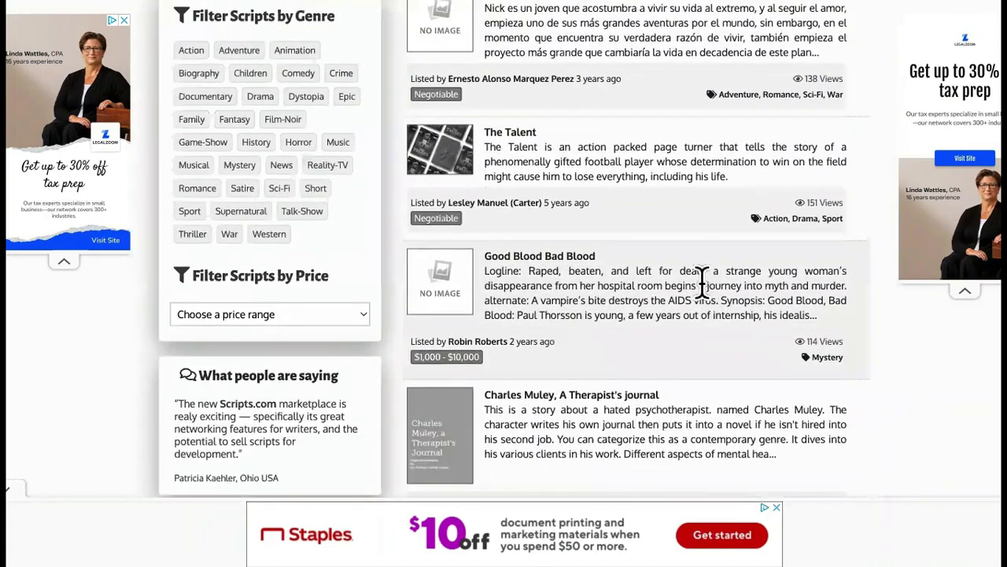